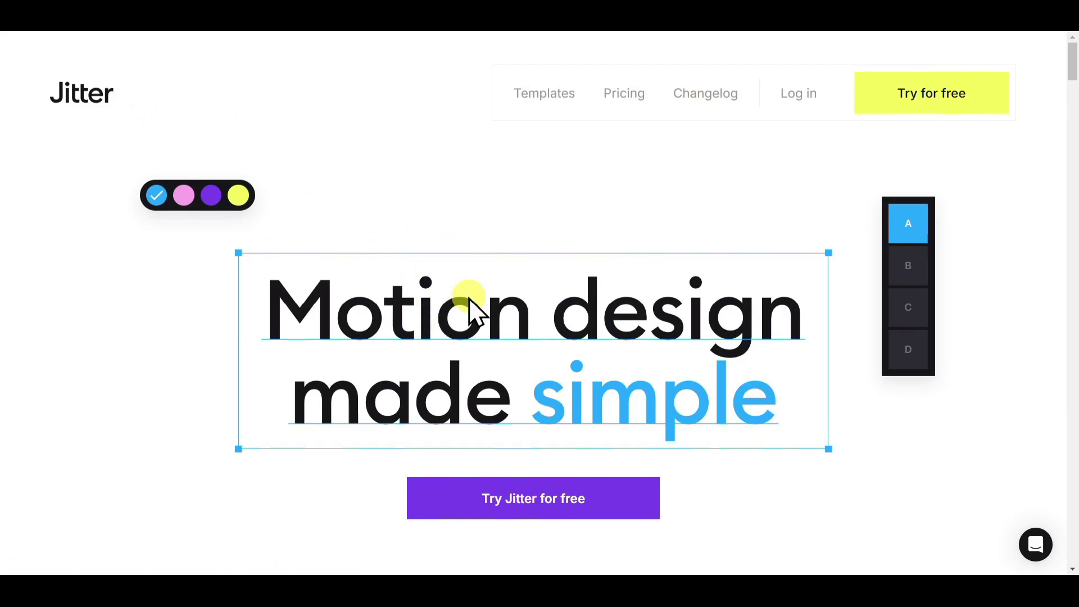
Sign up for a new Jitter account with an email address
{"action": "left_click", "coordinate": [908, 95]}
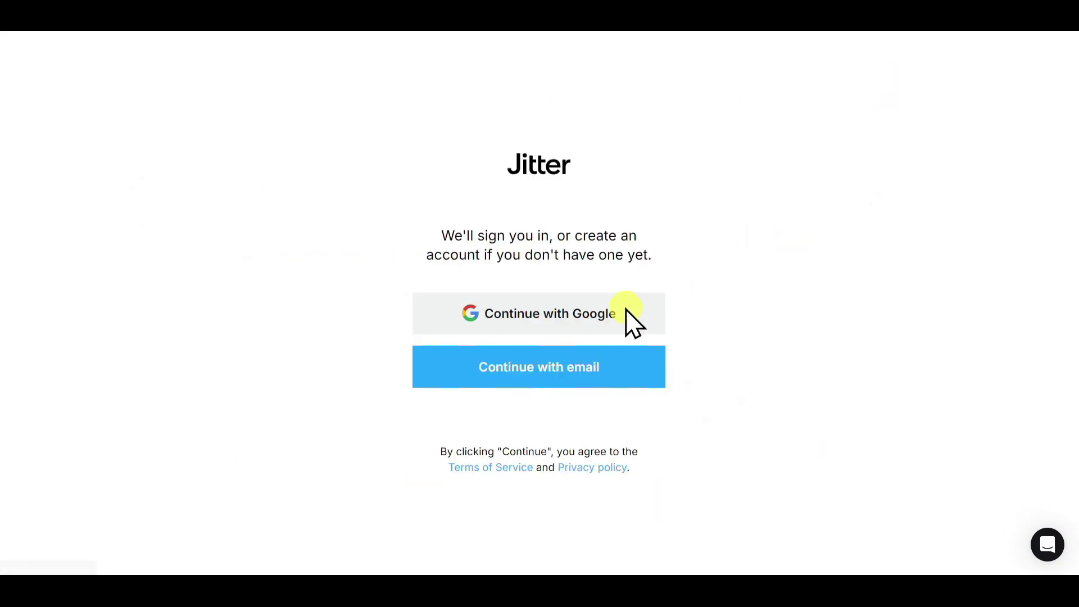
{"action": "left_click", "coordinate": [550, 371]}
{"action": "left_click", "coordinate": [521, 413]}
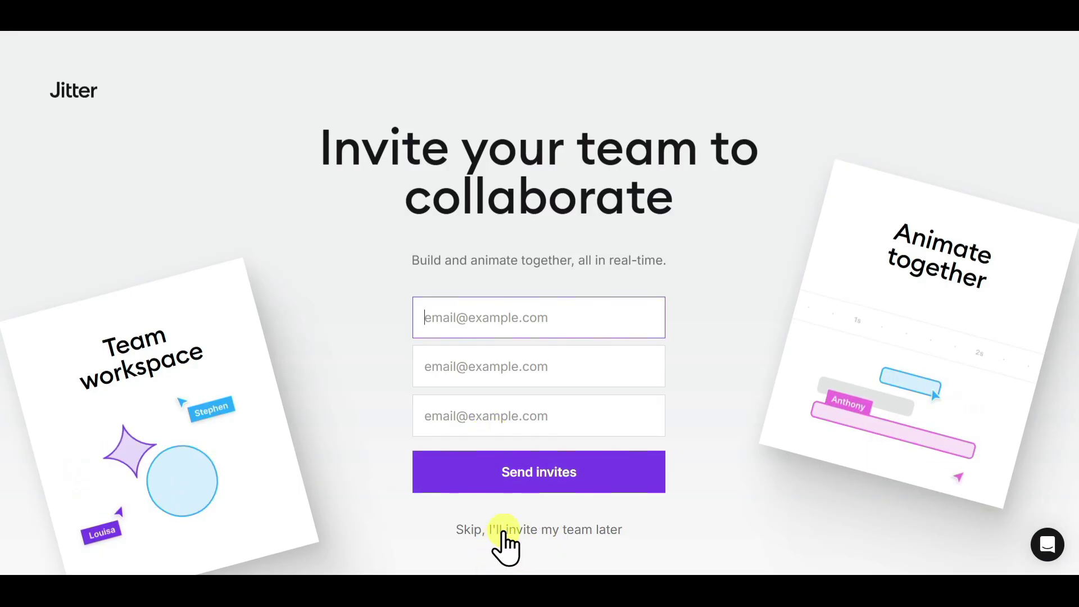
Skip inviting the team and browse the Logos category of the template gallery
{"action": "left_click", "coordinate": [506, 532]}
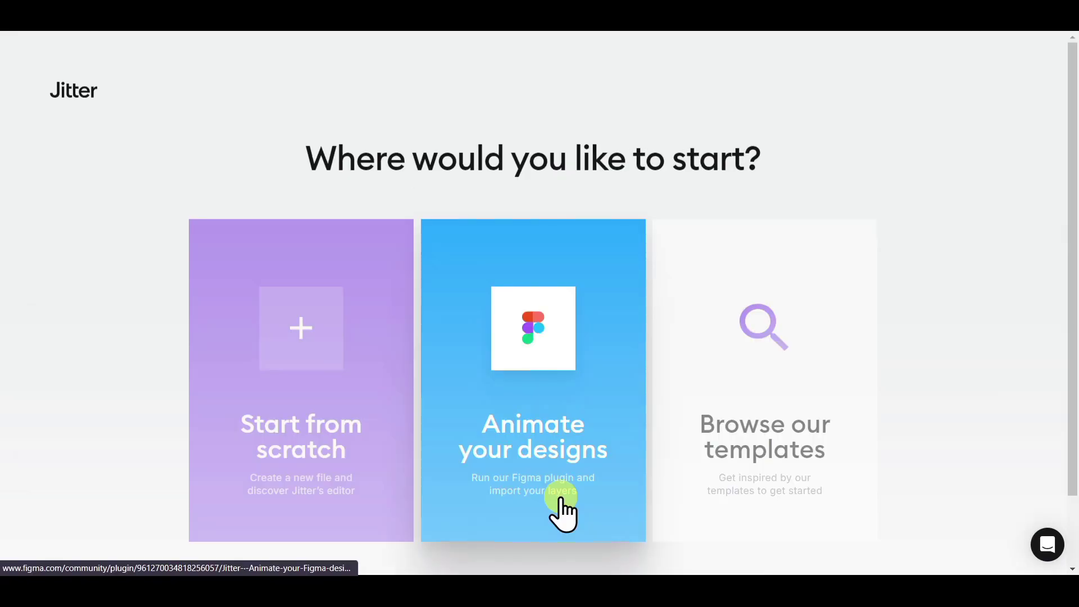
{"action": "left_click", "coordinate": [763, 321]}
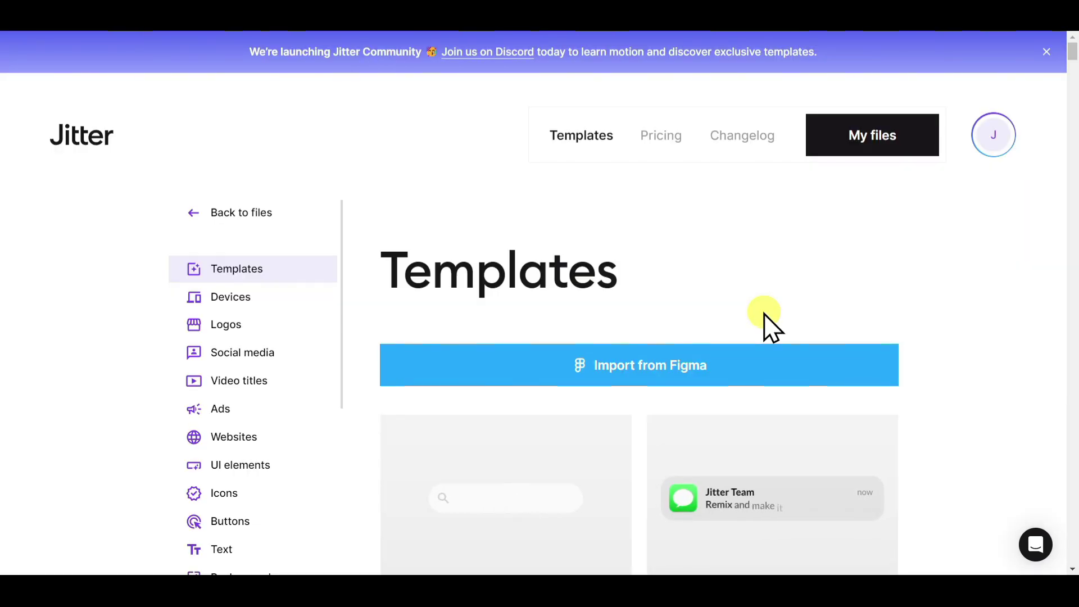
{"action": "scroll", "coordinate": [567, 295], "scroll_direction": "down", "scroll_amount": 1}
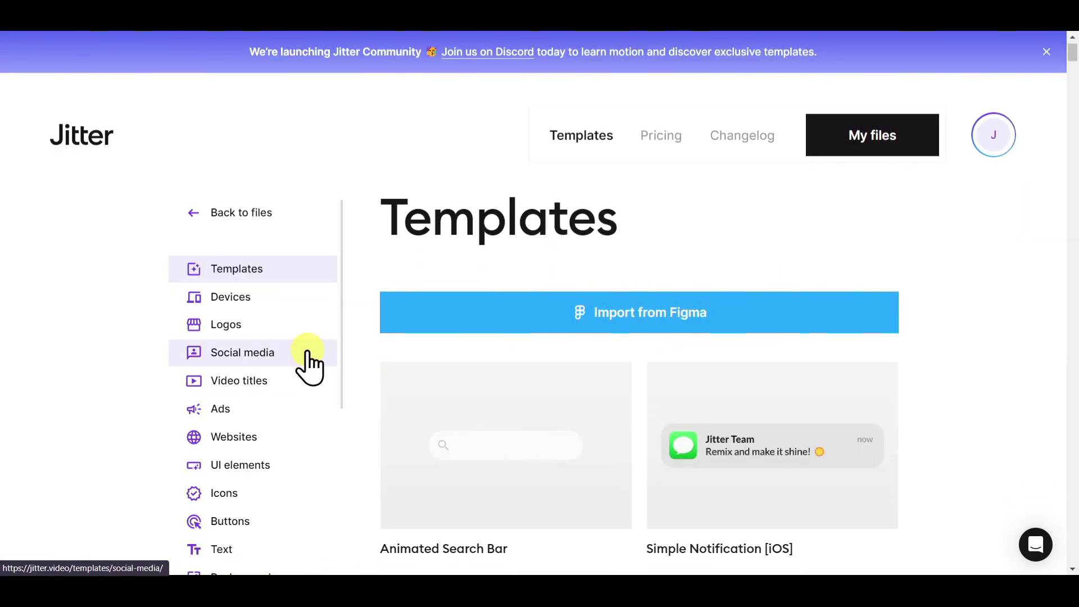
{"action": "left_click", "coordinate": [226, 325]}
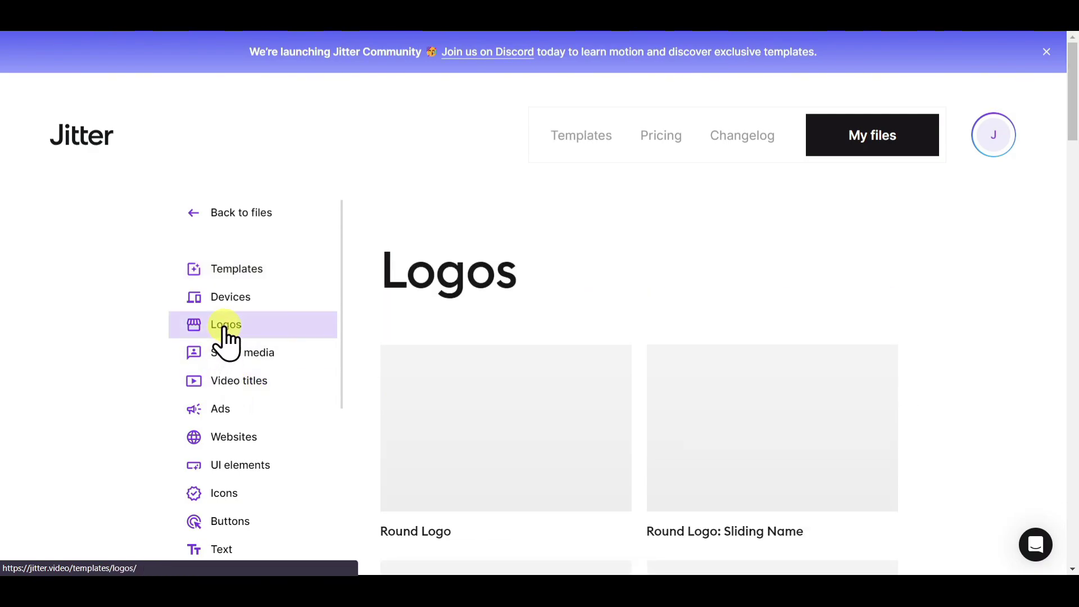
{"action": "scroll", "coordinate": [640, 305], "scroll_direction": "down", "scroll_amount": 2}
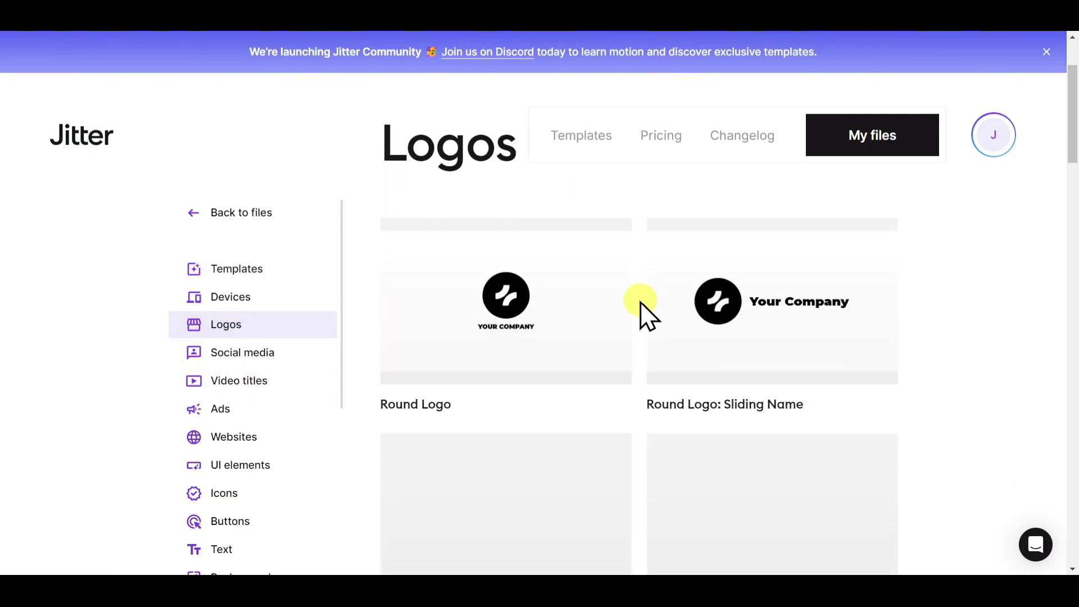
{"action": "scroll", "coordinate": [918, 364], "scroll_direction": "down", "scroll_amount": 2}
{"action": "scroll", "coordinate": [917, 365], "scroll_direction": "down", "scroll_amount": 2}
{"action": "scroll", "coordinate": [917, 364], "scroll_direction": "down", "scroll_amount": 2}
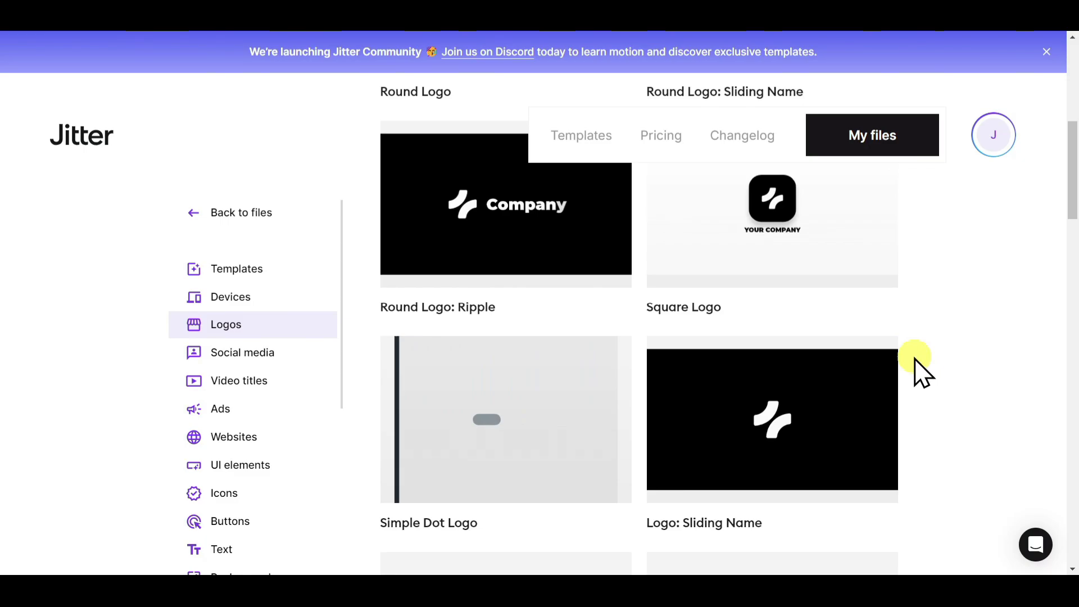
{"action": "scroll", "coordinate": [917, 365], "scroll_direction": "down", "scroll_amount": 1}
{"action": "scroll", "coordinate": [917, 364], "scroll_direction": "down", "scroll_amount": 2}
{"action": "scroll", "coordinate": [917, 364], "scroll_direction": "down", "scroll_amount": 2}
{"action": "scroll", "coordinate": [917, 364], "scroll_direction": "down", "scroll_amount": 2}
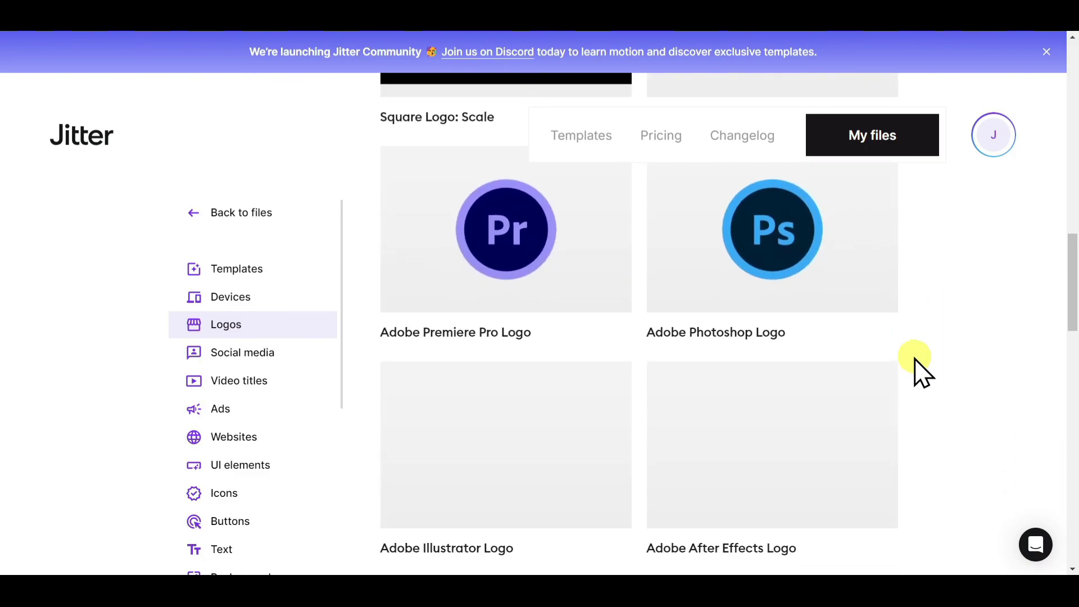
{"action": "scroll", "coordinate": [917, 365], "scroll_direction": "up", "scroll_amount": 3}
{"action": "scroll", "coordinate": [917, 364], "scroll_direction": "up", "scroll_amount": 2}
{"action": "scroll", "coordinate": [917, 364], "scroll_direction": "up", "scroll_amount": 1}
{"action": "scroll", "coordinate": [917, 364], "scroll_direction": "up", "scroll_amount": 3}
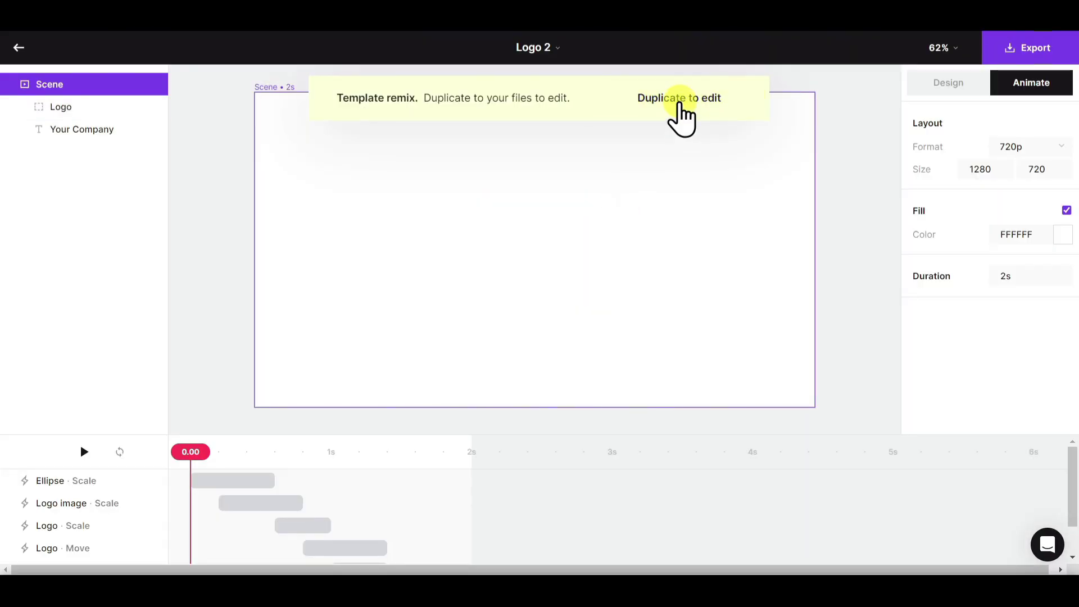
Duplicate the logo template, move the playhead to 0.41s, and select the Logo image layer
{"action": "left_click", "coordinate": [681, 102]}
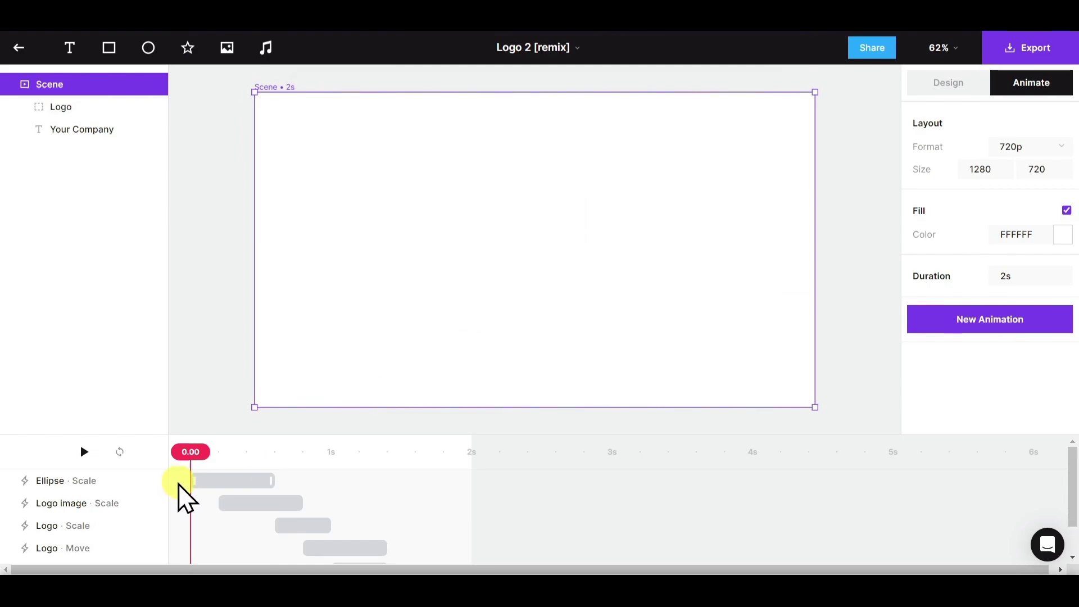
{"action": "left_click_drag", "start_coordinate": [190, 453], "coordinate": [248, 452]}
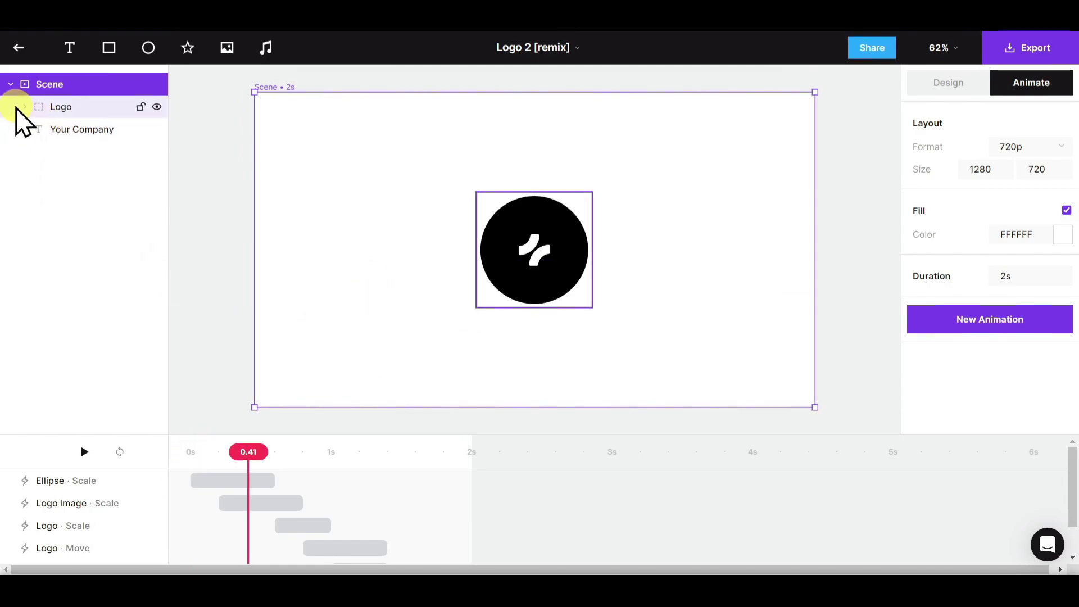
{"action": "mouse_move", "coordinate": [78, 152]}
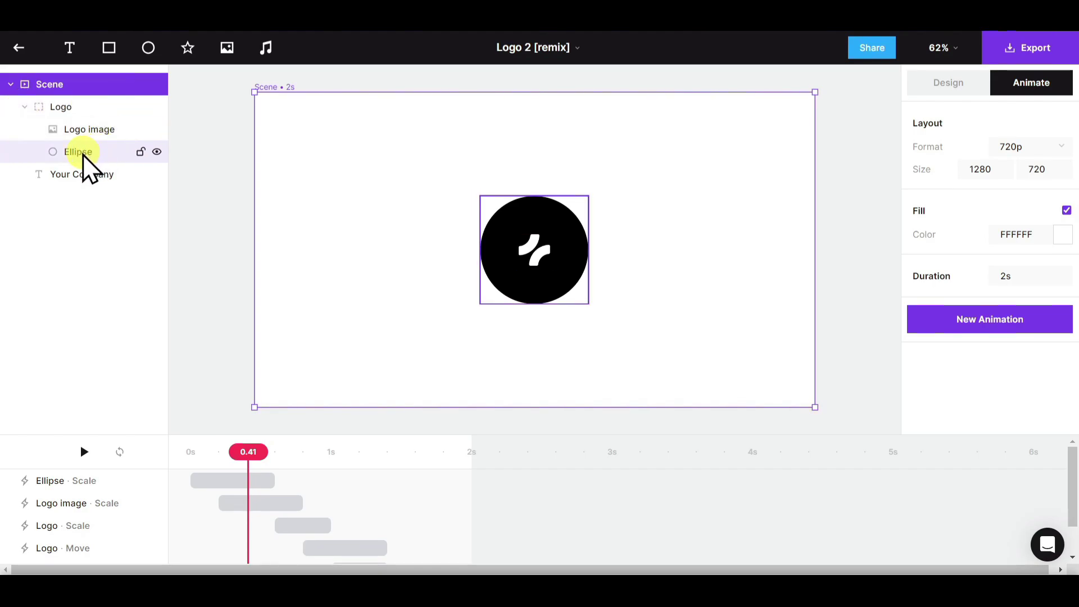
{"action": "left_click", "coordinate": [93, 129]}
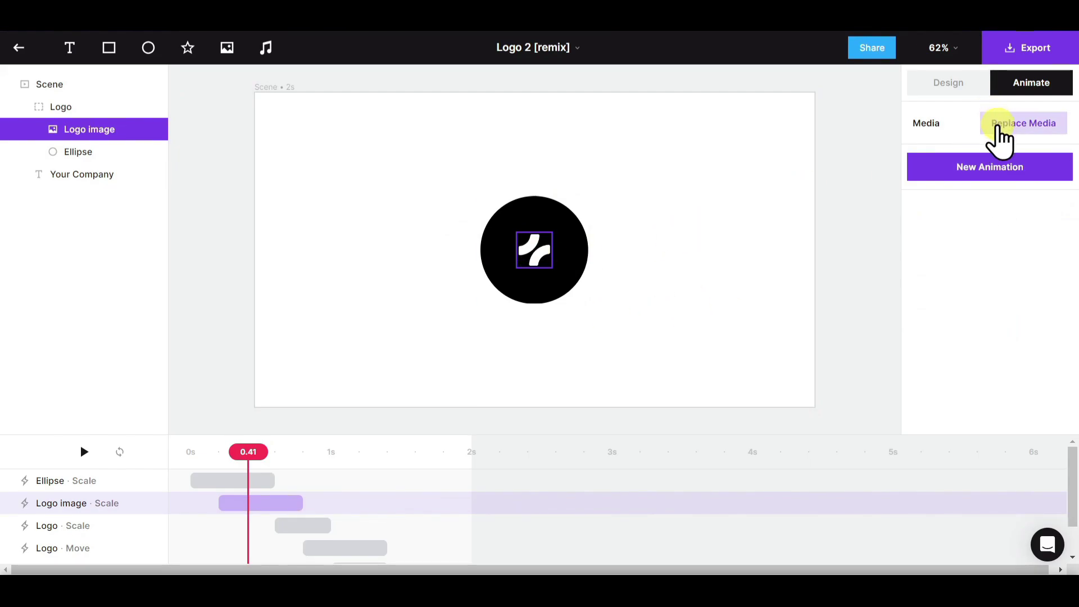
Replace the template's logo image with the Submagic logo file
{"action": "left_click", "coordinate": [1004, 135]}
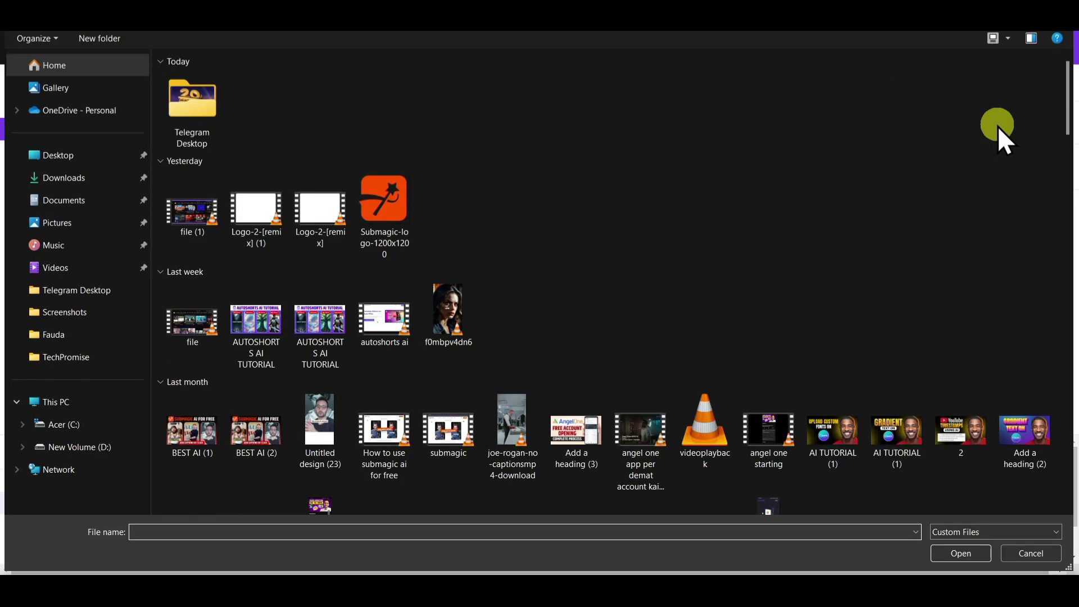
{"action": "double_click", "coordinate": [386, 215]}
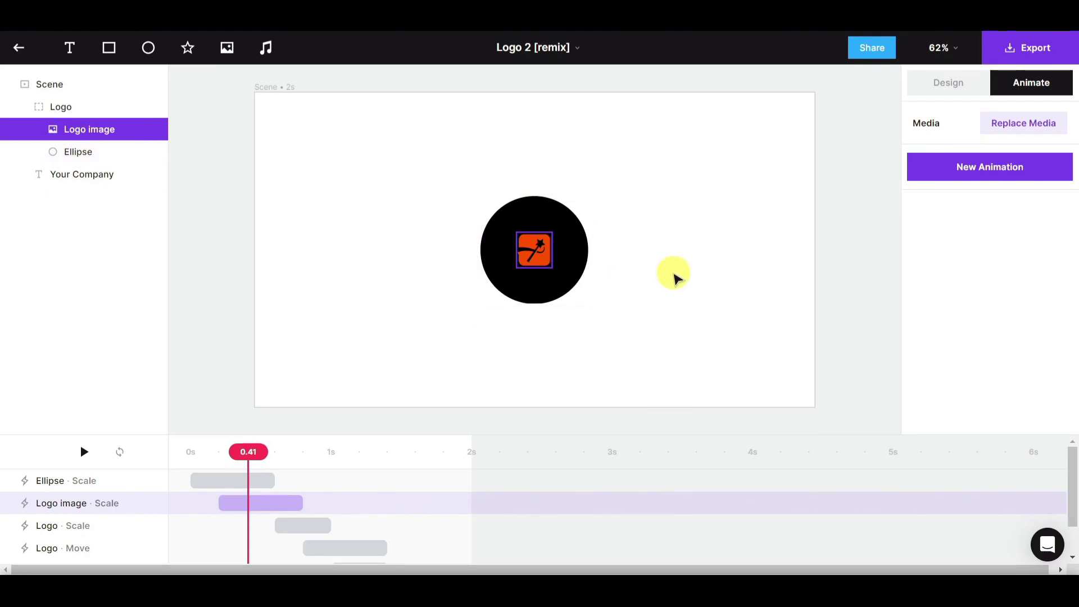
Set the scene background colour to black
{"action": "left_click", "coordinate": [694, 294]}
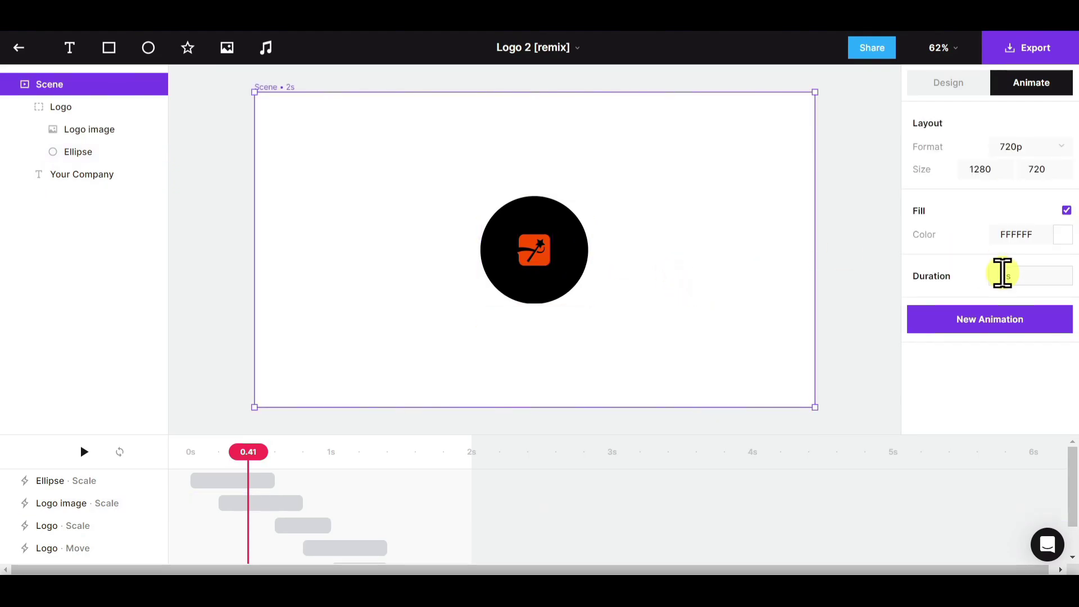
{"action": "left_click", "coordinate": [1063, 235]}
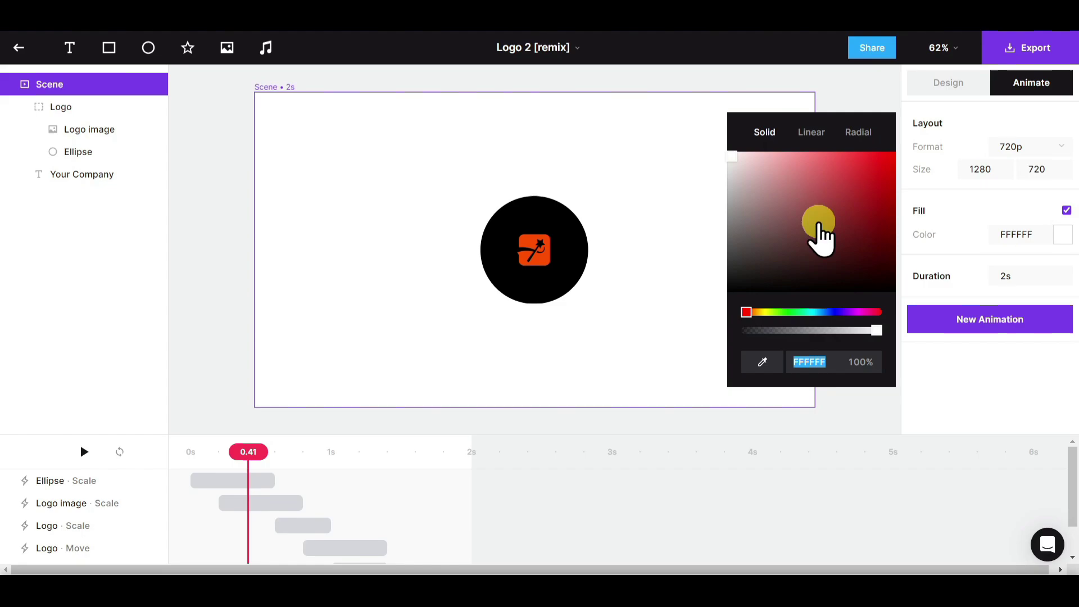
{"action": "left_click", "coordinate": [729, 291]}
Fill the ellipse behind the logo with pure white (FFFFFF)
{"action": "left_click", "coordinate": [714, 301]}
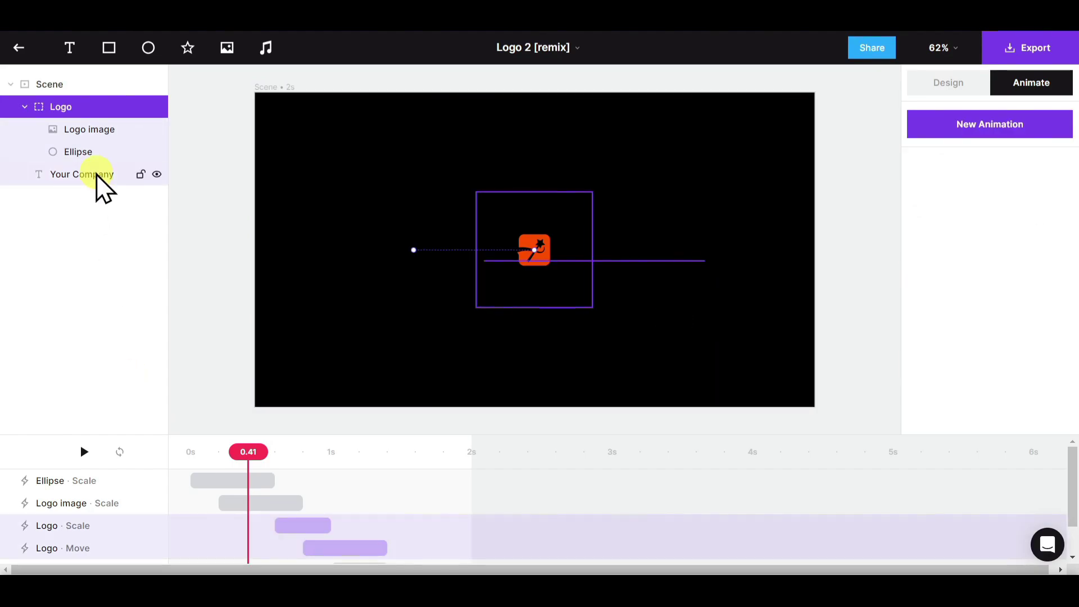
{"action": "left_click", "coordinate": [78, 151]}
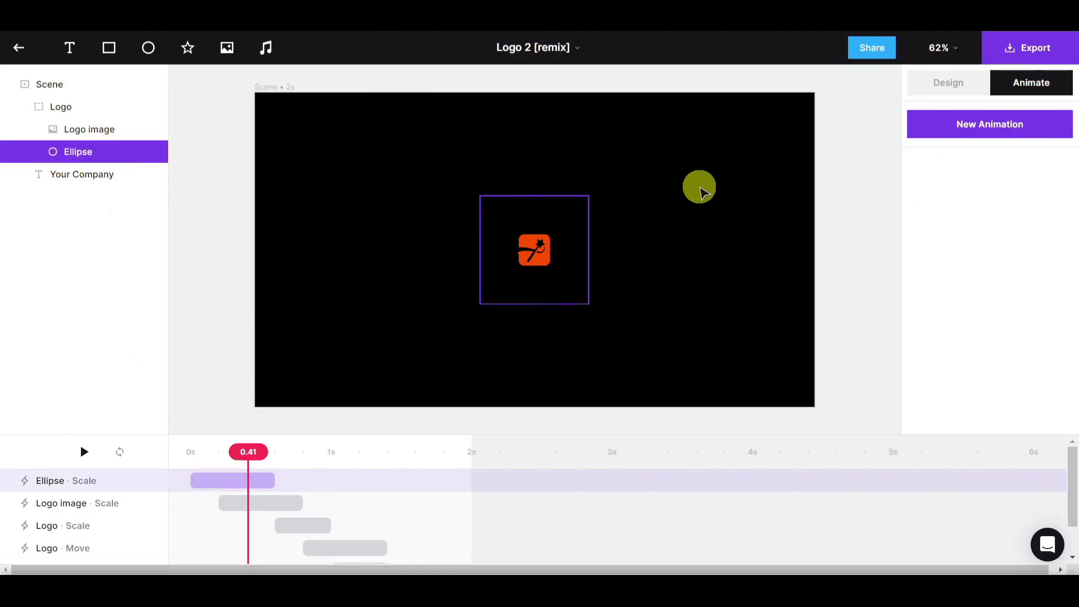
{"action": "left_click", "coordinate": [947, 83]}
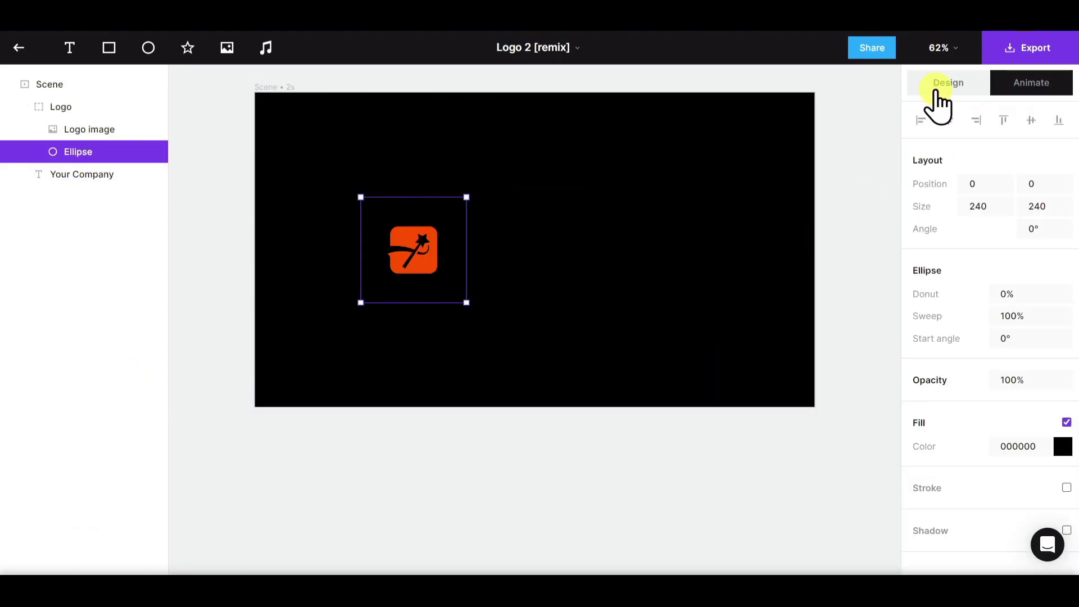
{"action": "left_click", "coordinate": [1063, 445]}
{"action": "left_click", "coordinate": [758, 390]}
{"action": "left_click_drag", "start_coordinate": [758, 392], "coordinate": [728, 335]}
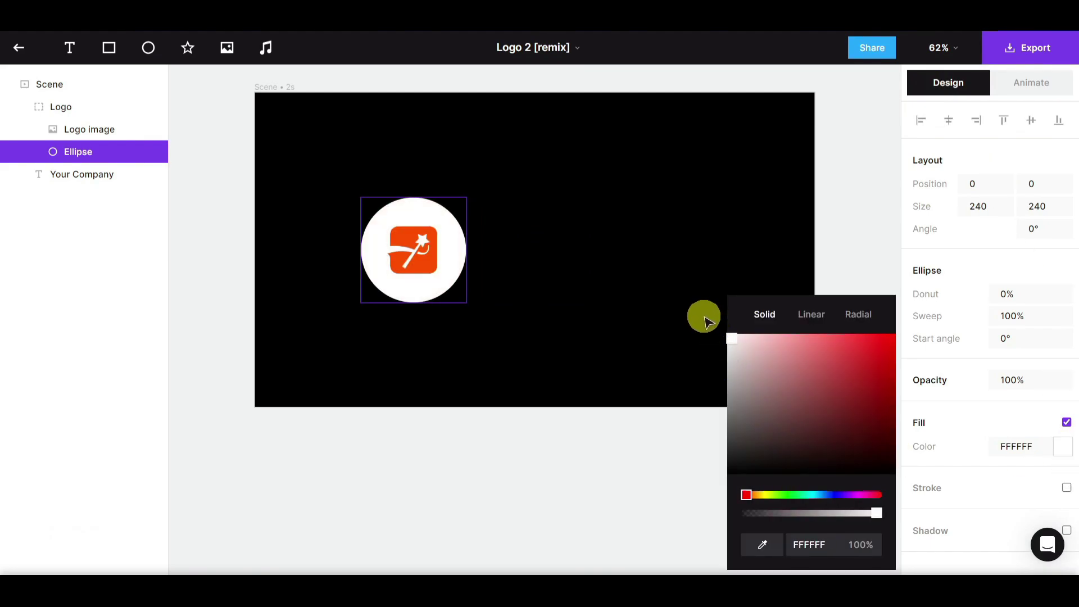
{"action": "left_click", "coordinate": [215, 327]}
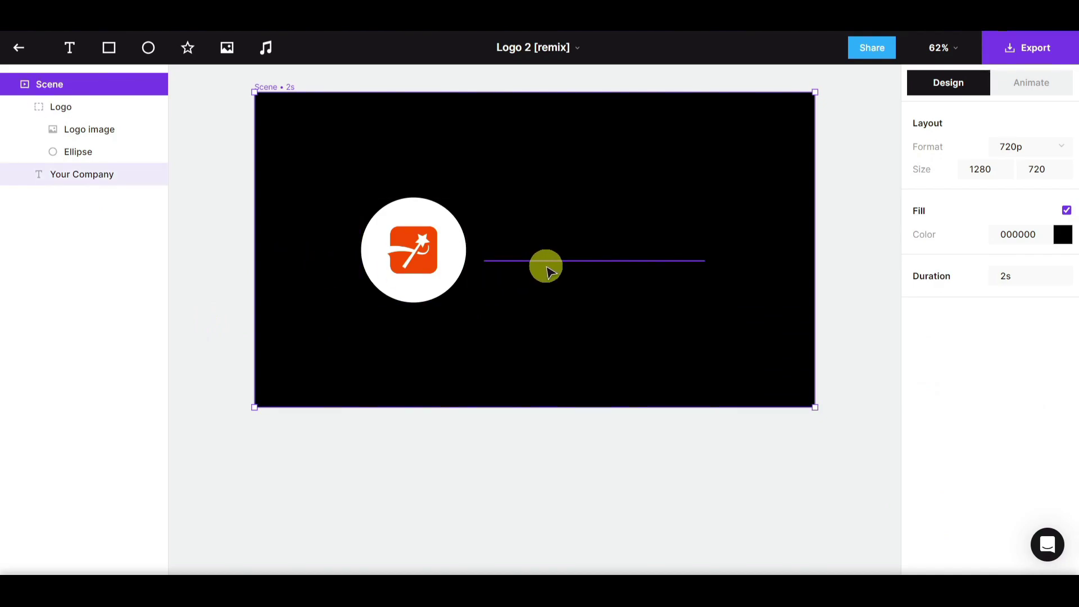
Change the 'Your Company' text to SUBMAGIC.COM
{"action": "left_click", "coordinate": [75, 174]}
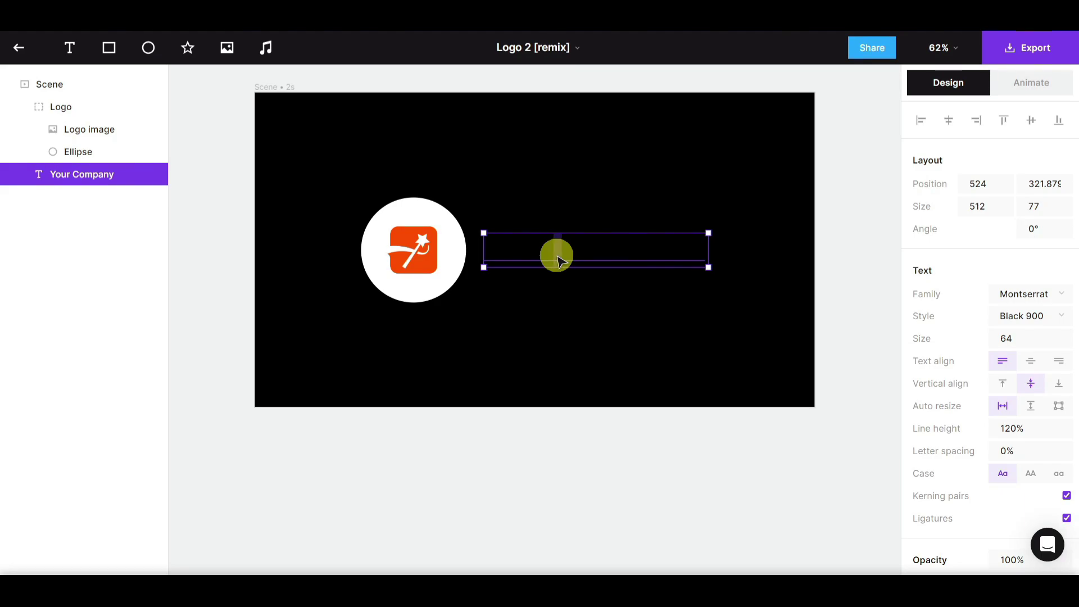
{"action": "double_click", "coordinate": [557, 258]}
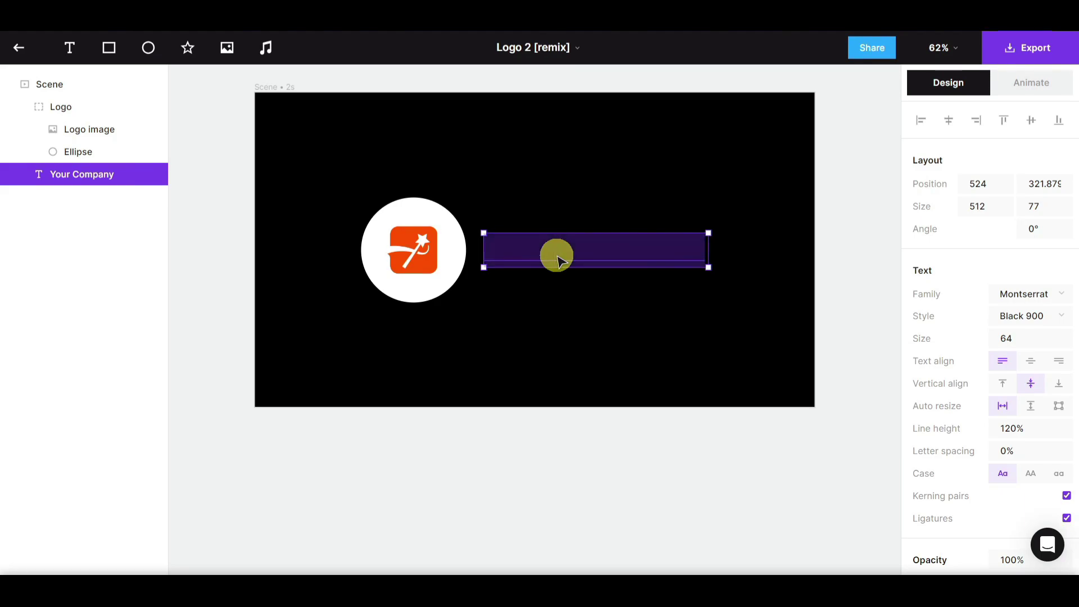
{"action": "type", "text": "SUBMAGIC.COM"}
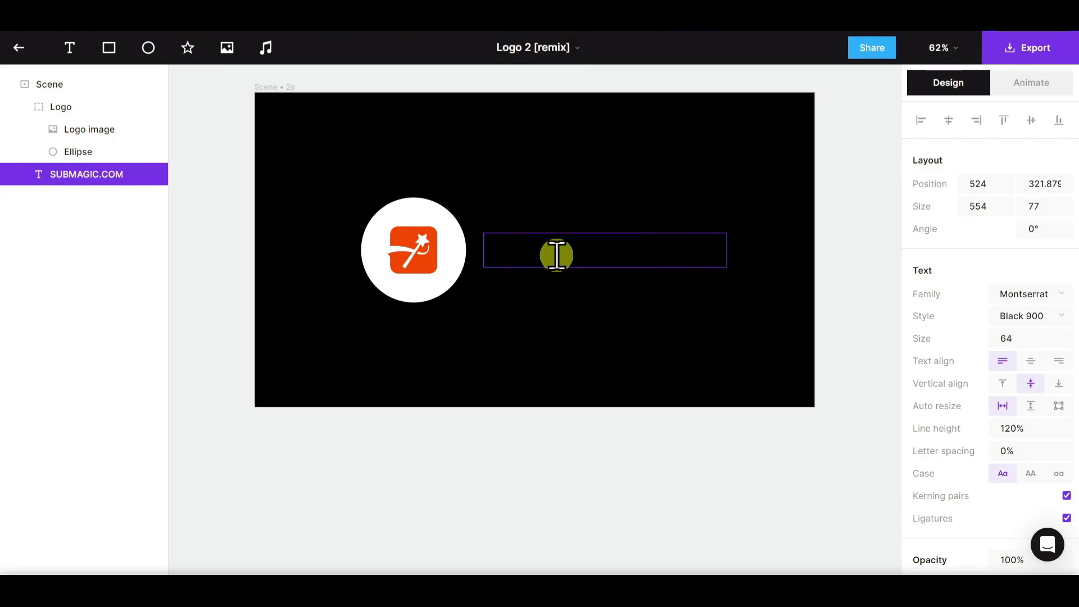
{"action": "key", "text": "ctrl+a"}
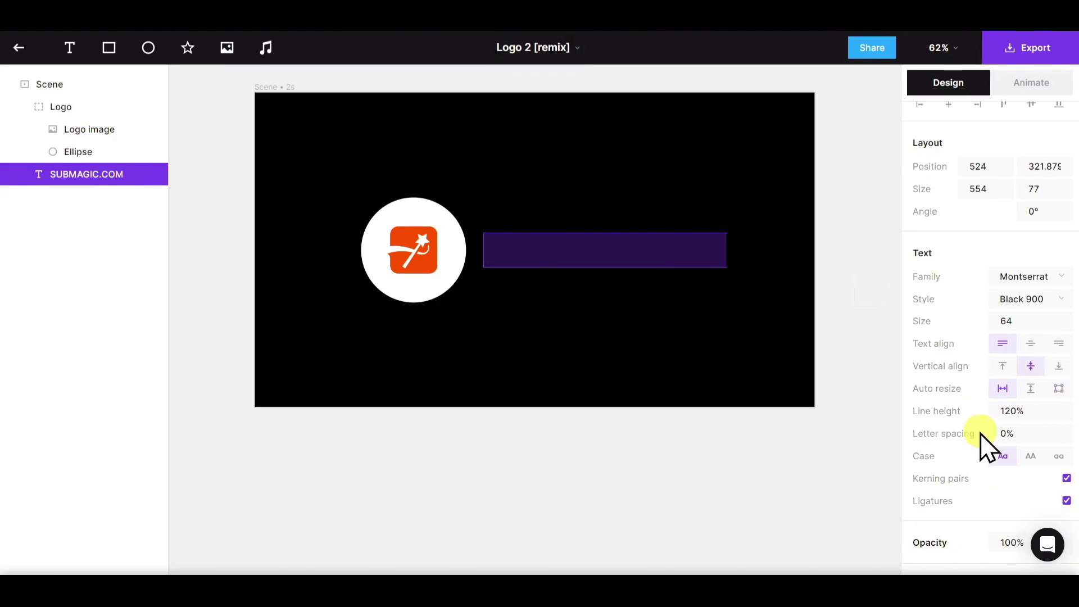
{"action": "scroll", "coordinate": [985, 442], "scroll_direction": "down", "scroll_amount": 3}
Set the SUBMAGIC.COM text fill colour to white (FFFFFF)
{"action": "left_click", "coordinate": [1063, 469]}
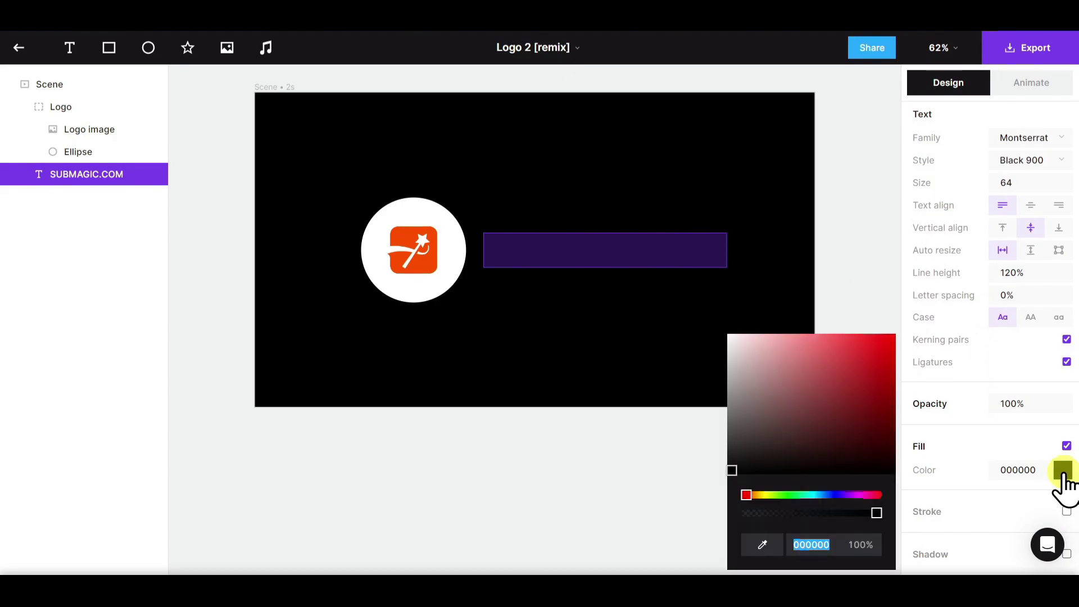
{"action": "left_click", "coordinate": [808, 364]}
{"action": "left_click_drag", "start_coordinate": [807, 368], "coordinate": [718, 330]}
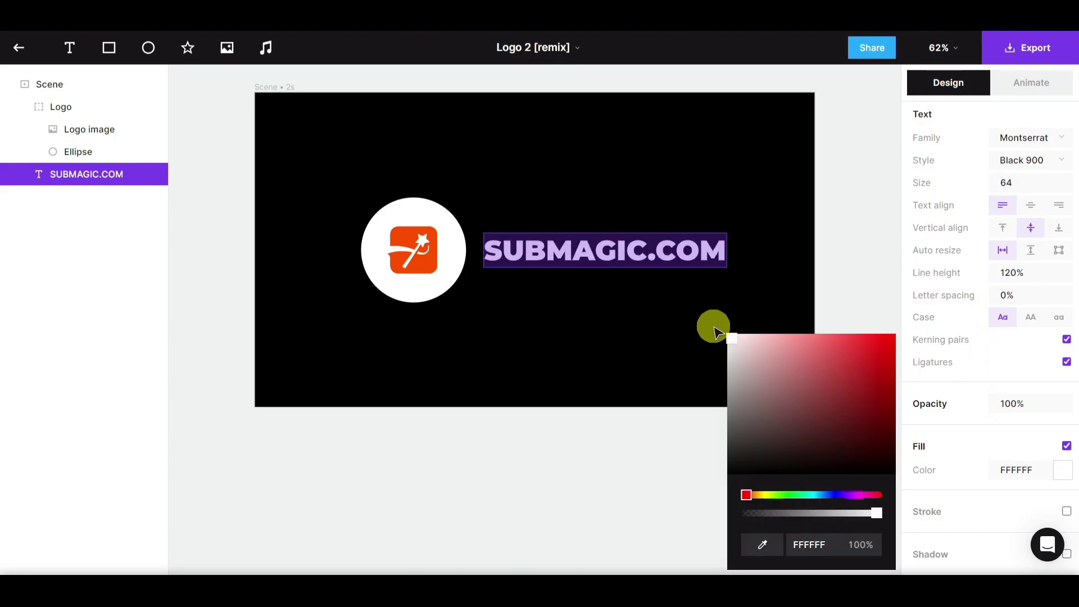
{"action": "left_click", "coordinate": [568, 329]}
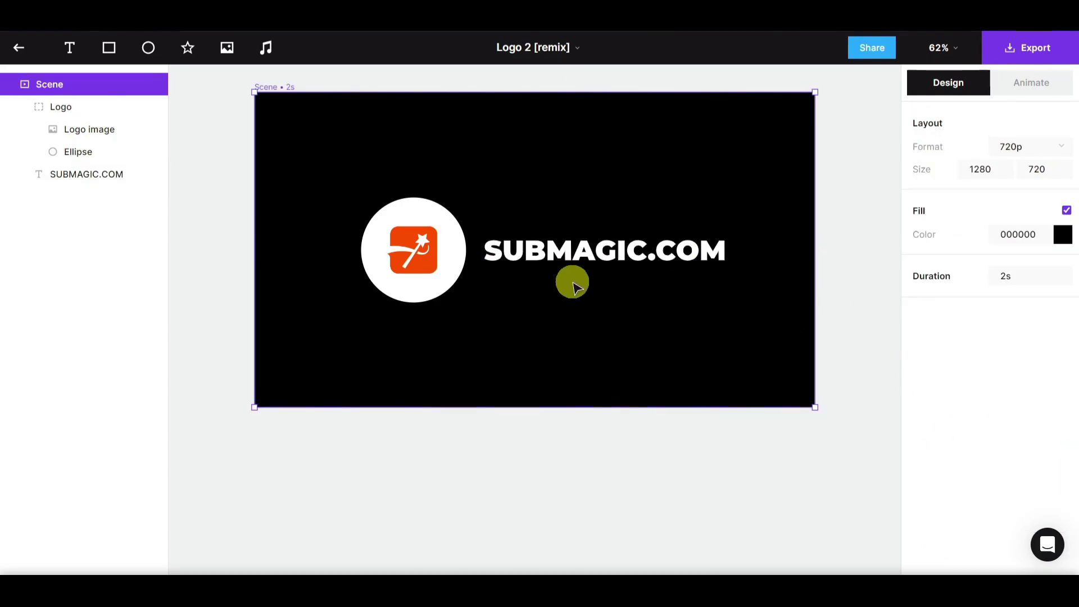
Select the logo group and text together and snap them to the scene centre
{"action": "left_click", "coordinate": [452, 253]}
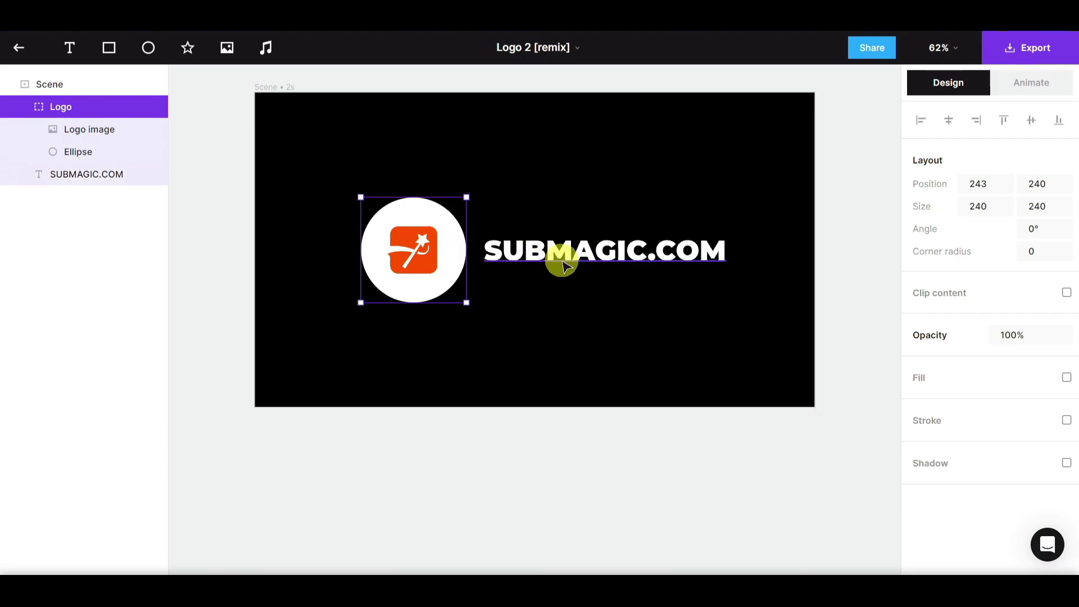
{"action": "left_click_drag", "start_coordinate": [390, 362], "coordinate": [670, 257]}
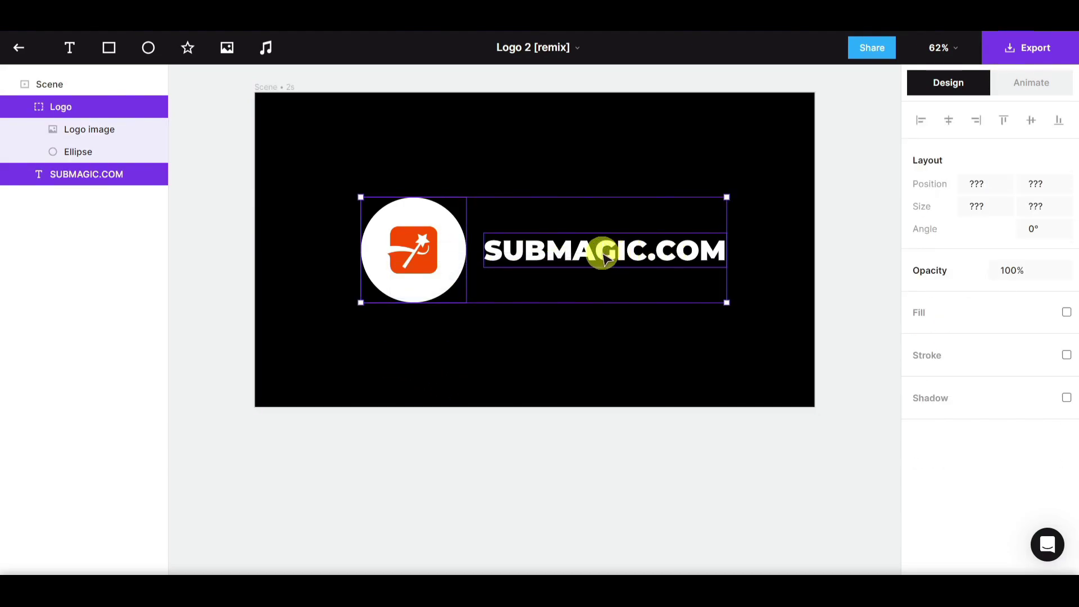
{"action": "left_click_drag", "start_coordinate": [602, 257], "coordinate": [589, 255]}
{"action": "left_click", "coordinate": [540, 383]}
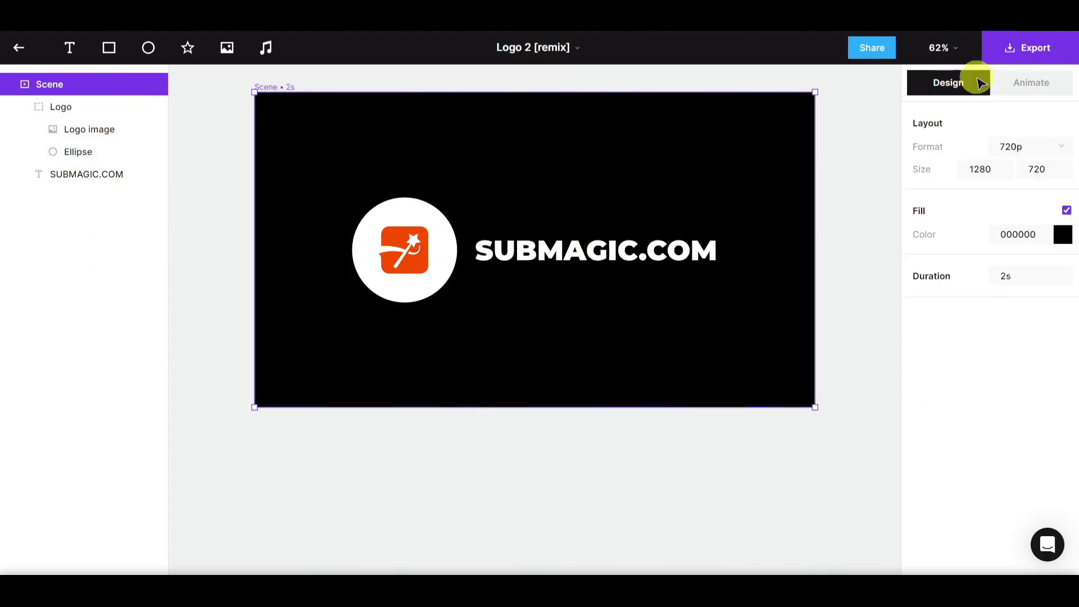
Preview the logo animation from the start of the timeline
{"action": "left_click", "coordinate": [1030, 82]}
{"action": "left_click_drag", "start_coordinate": [252, 451], "coordinate": [190, 450]}
{"action": "left_click", "coordinate": [84, 455]}
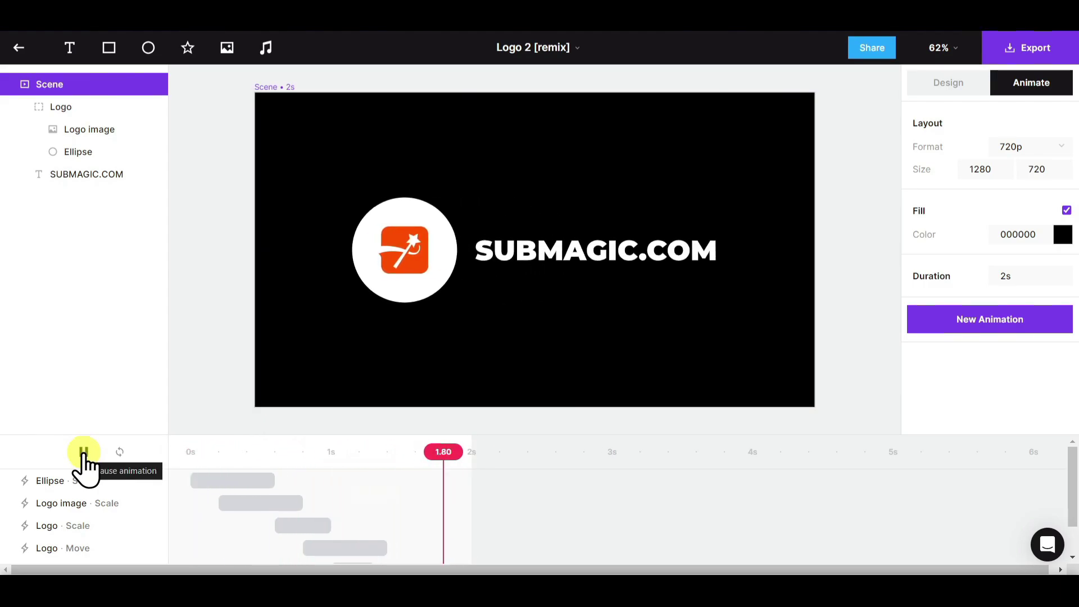
{"action": "left_click", "coordinate": [84, 455]}
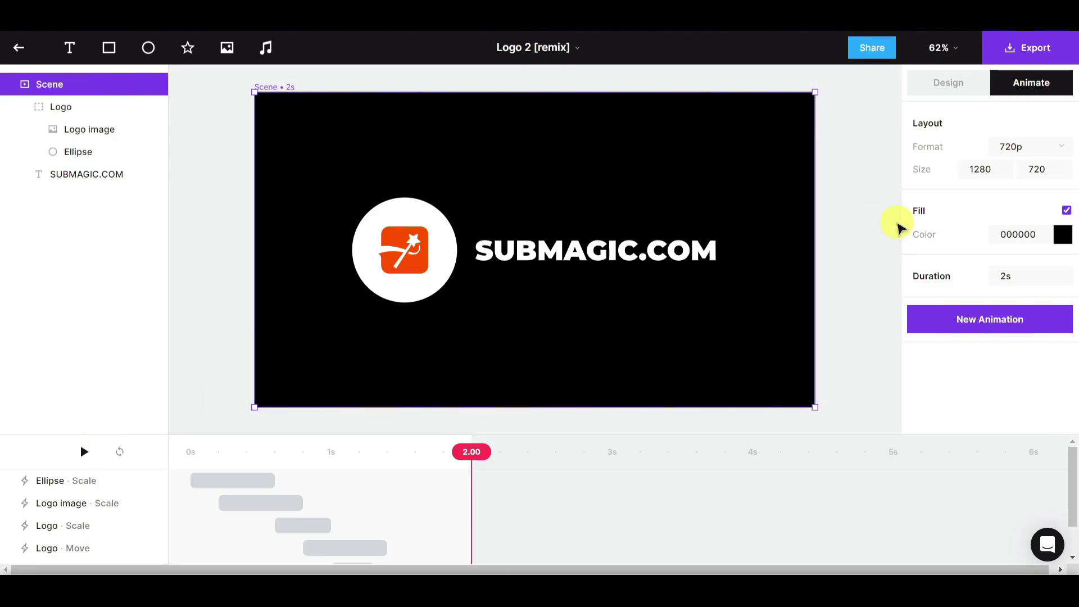
{"action": "left_click", "coordinate": [1030, 47]}
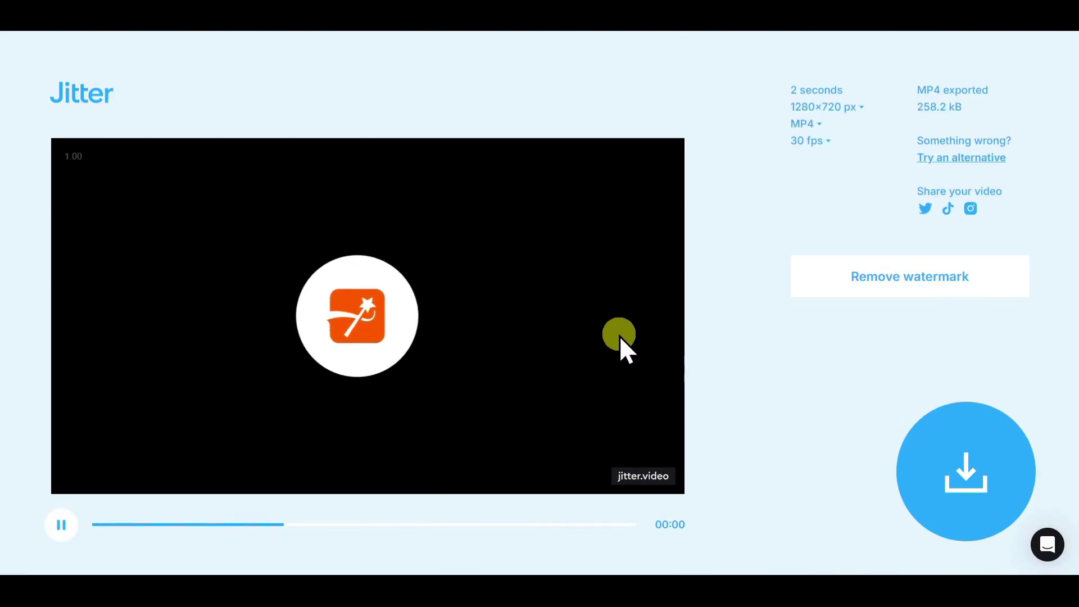
Download the exported 2-second 1280×720 MP4 file
{"action": "left_click", "coordinate": [943, 472]}
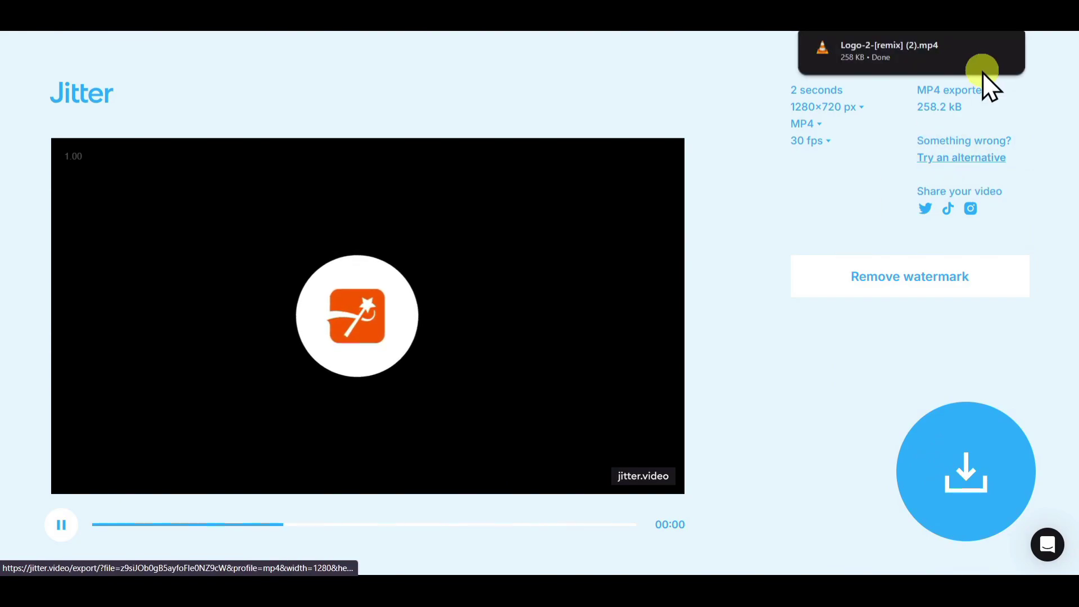